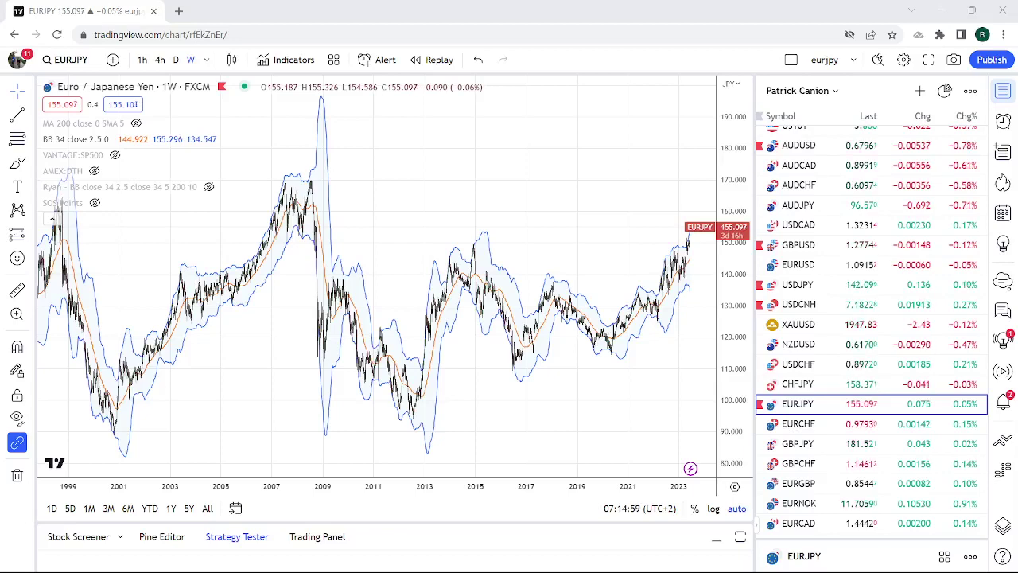
# Load the ES1! S&P 500 E-mini futures weekly chart from the watchlist and zoom in on recent years
pyautogui.scroll(3, 855, 276)
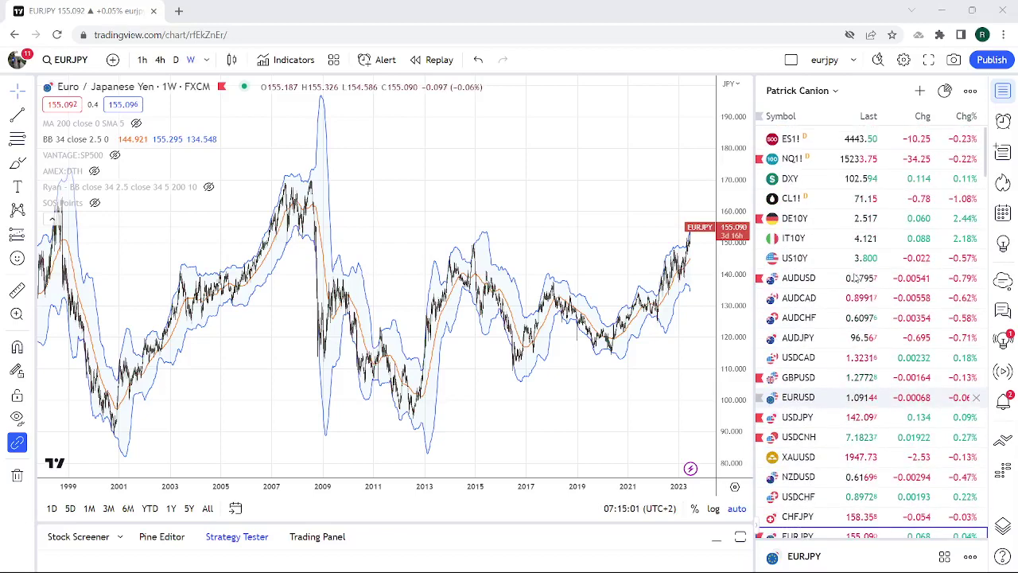
pyautogui.click(805, 144)
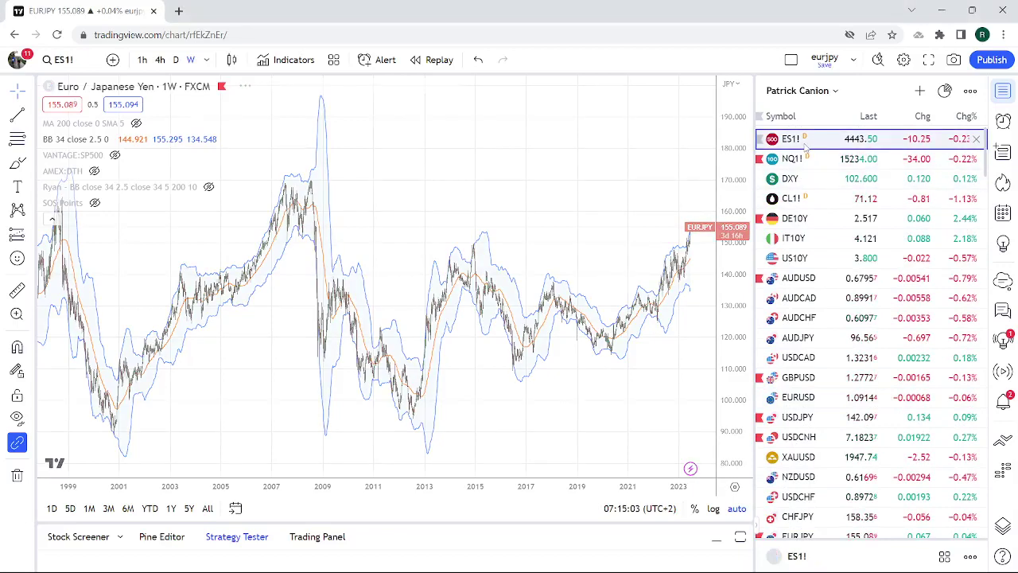
pyautogui.scroll(4, 513, 279)
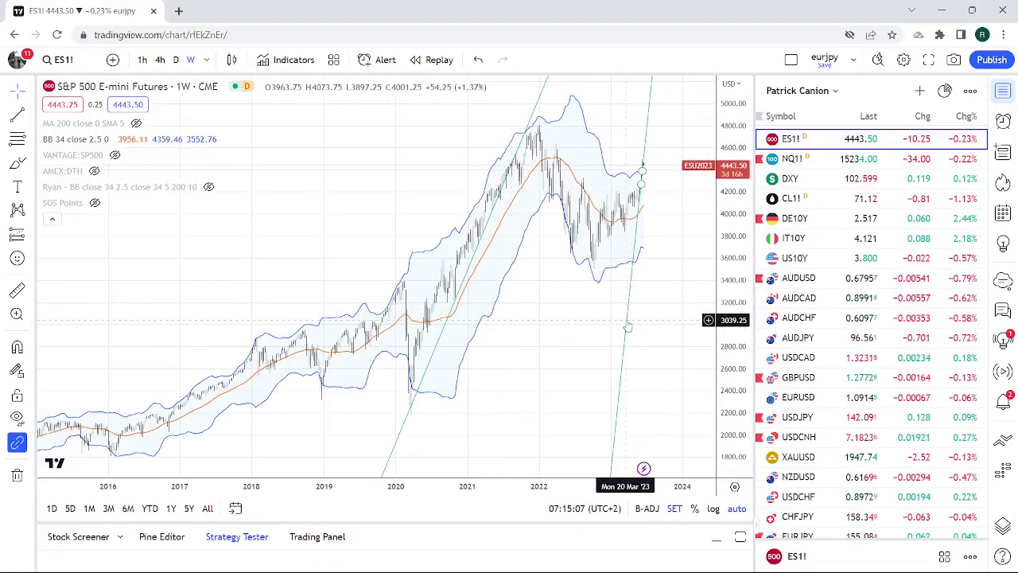
# Hide the extended trend line on the ES1! weekly chart and zoom in on recent candles
pyautogui.rightClick(628, 326)
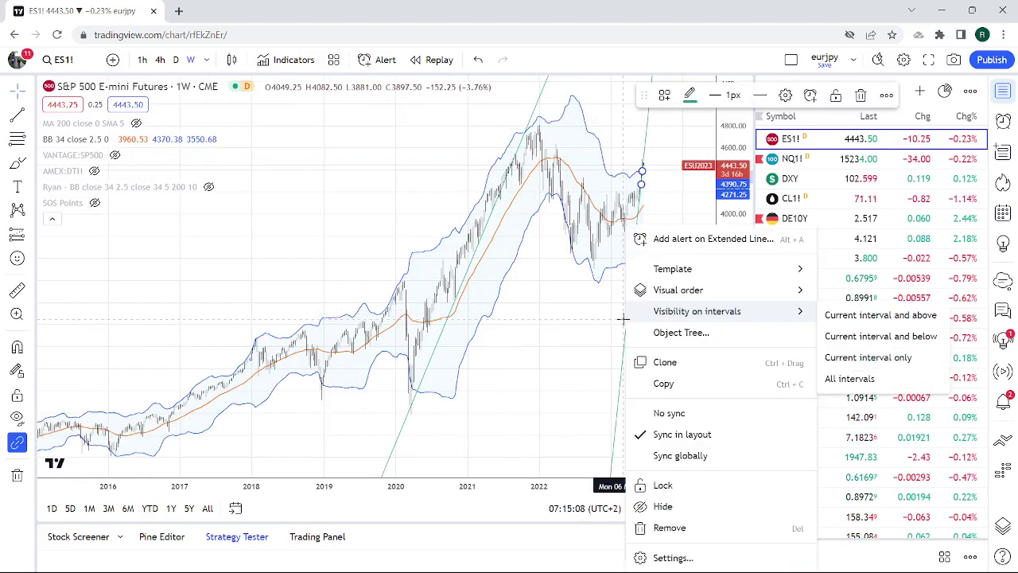
pyautogui.click(662, 506)
pyautogui.scroll(5, 621, 410)
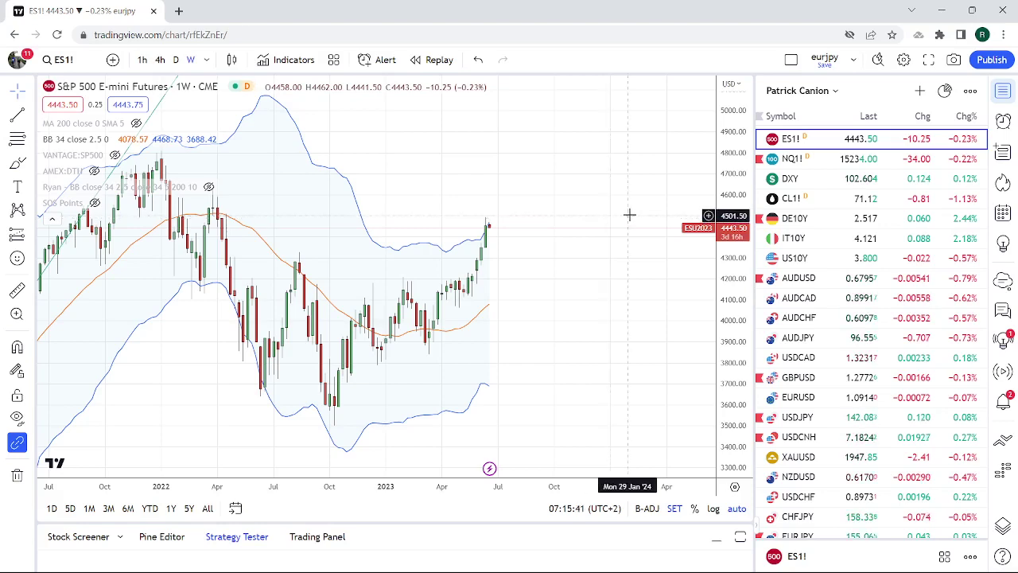
# Load US10Y from the watchlist and set the chart to the D daily interval
pyautogui.click(793, 260)
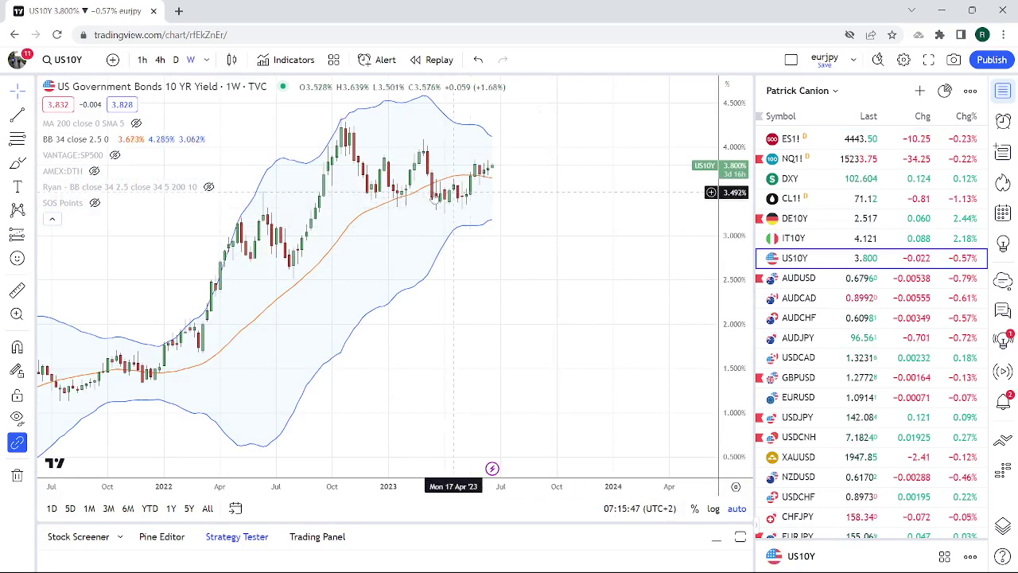
pyautogui.click(176, 61)
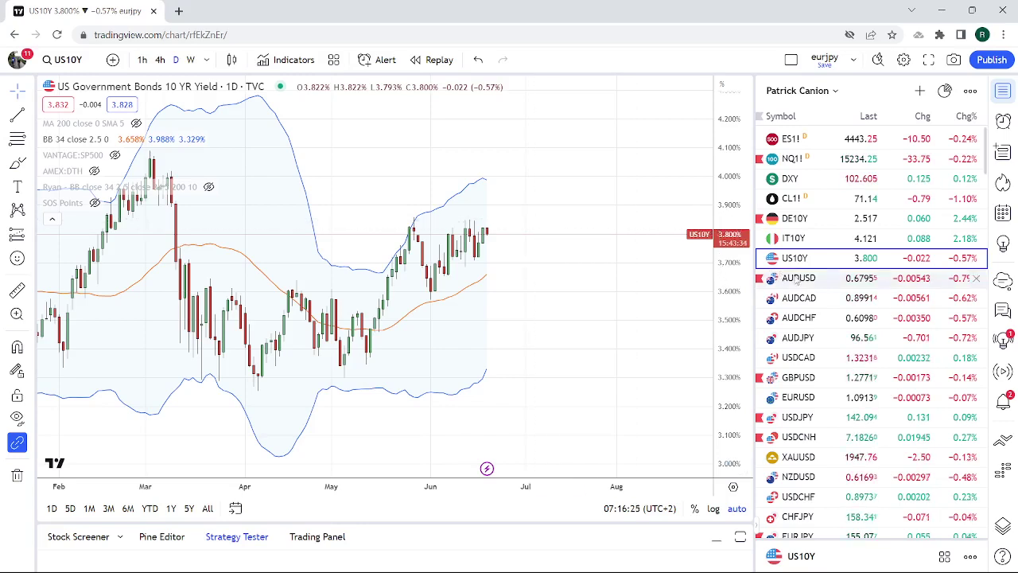
# Load the AUDUSD pair from the watchlist as a daily chart
pyautogui.click(802, 279)
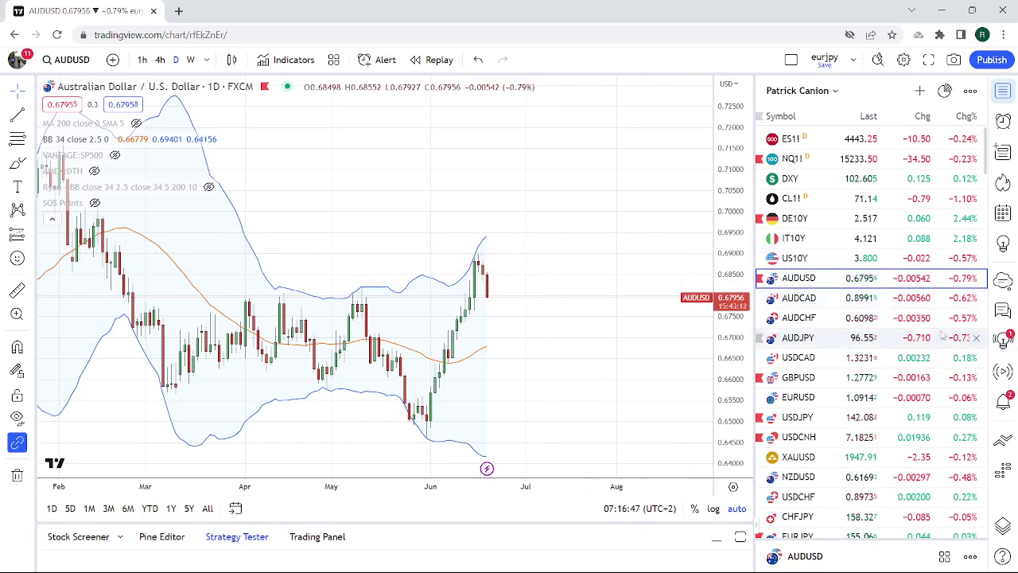
# Find EURAUD further down the watchlist and load its daily chart
pyautogui.scroll(-3, 931, 334)
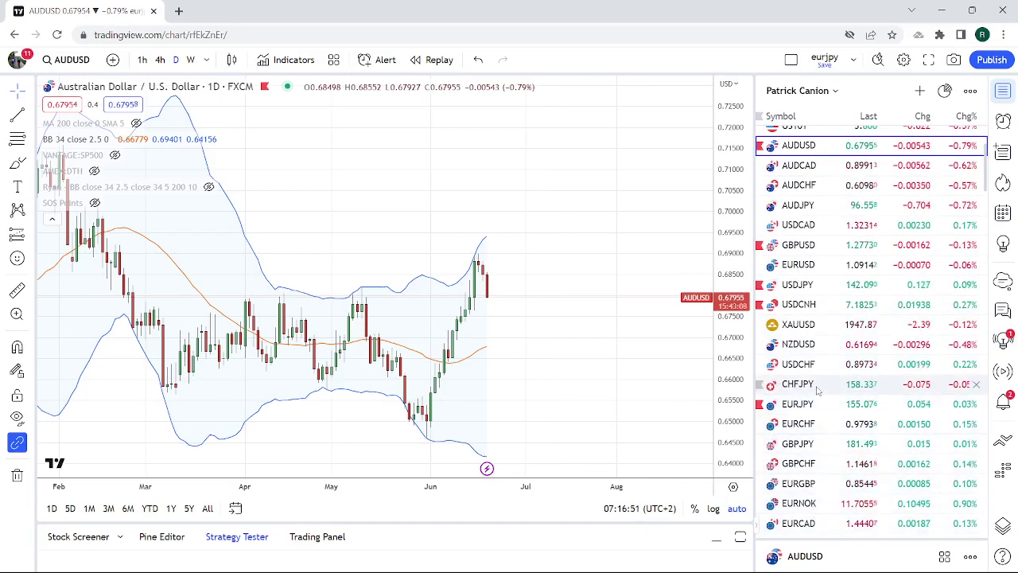
pyautogui.scroll(-2, 816, 389)
pyautogui.scroll(-2, 817, 389)
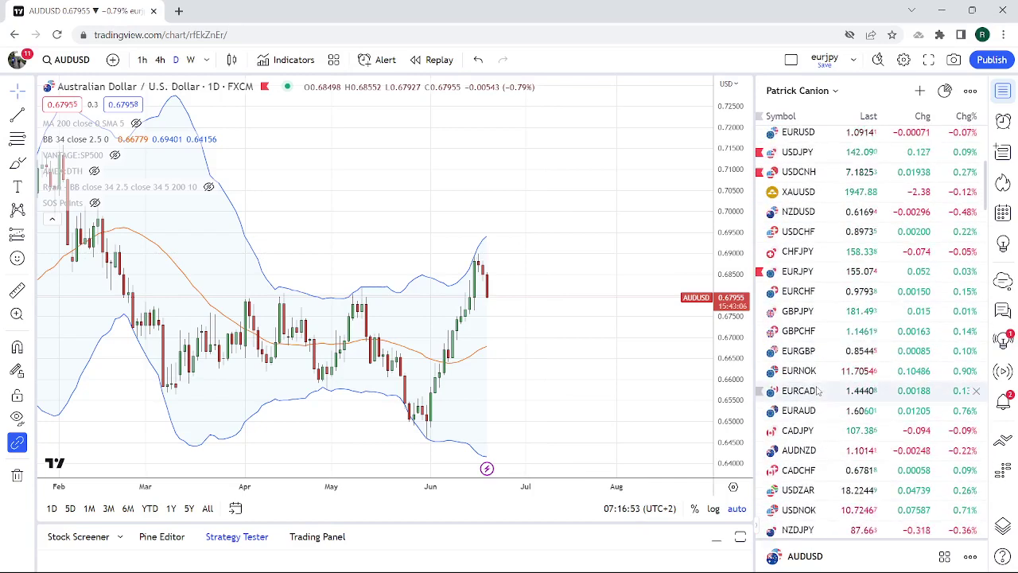
pyautogui.scroll(-2, 816, 390)
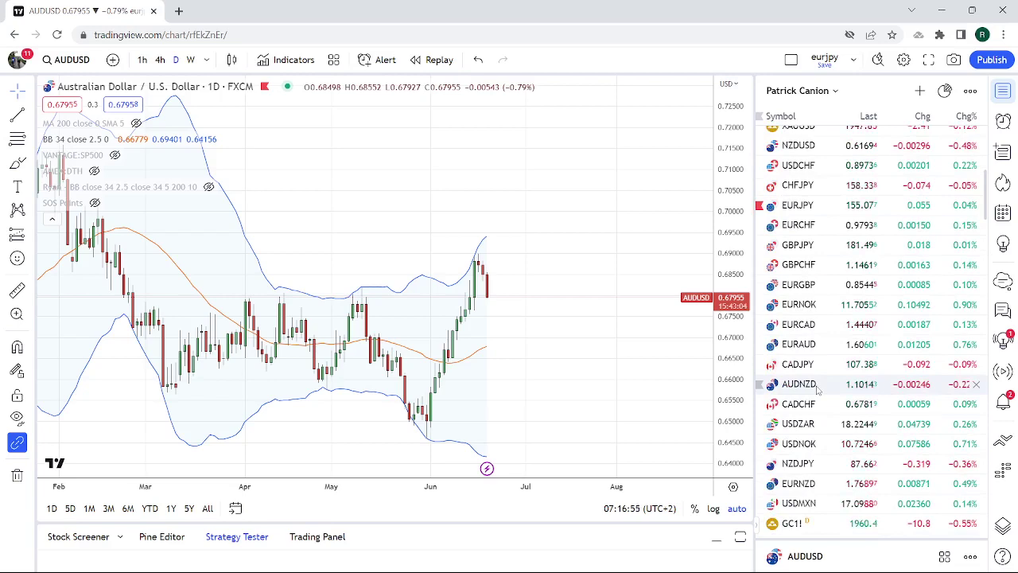
pyautogui.scroll(5, 816, 388)
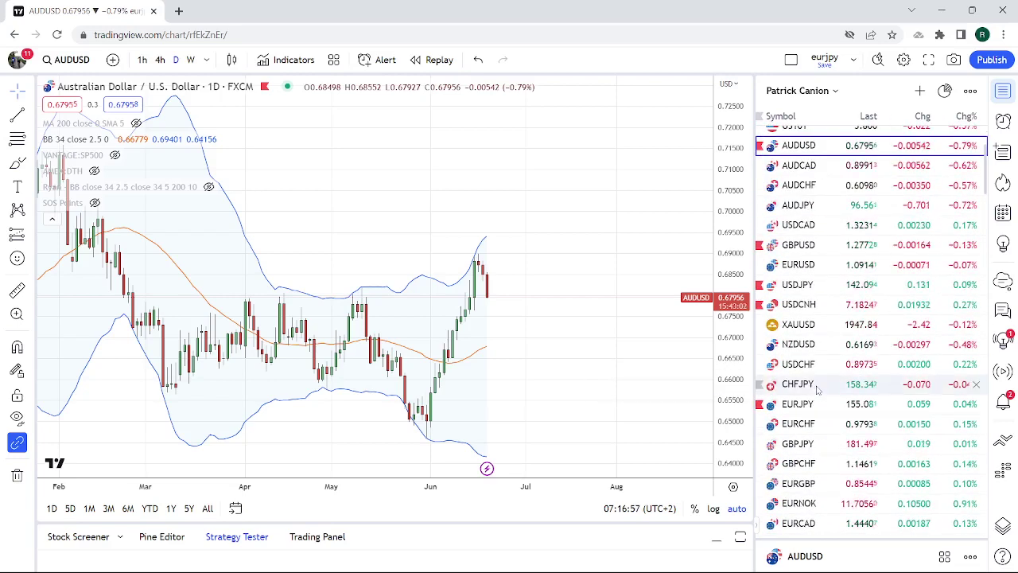
pyautogui.scroll(-4, 819, 383)
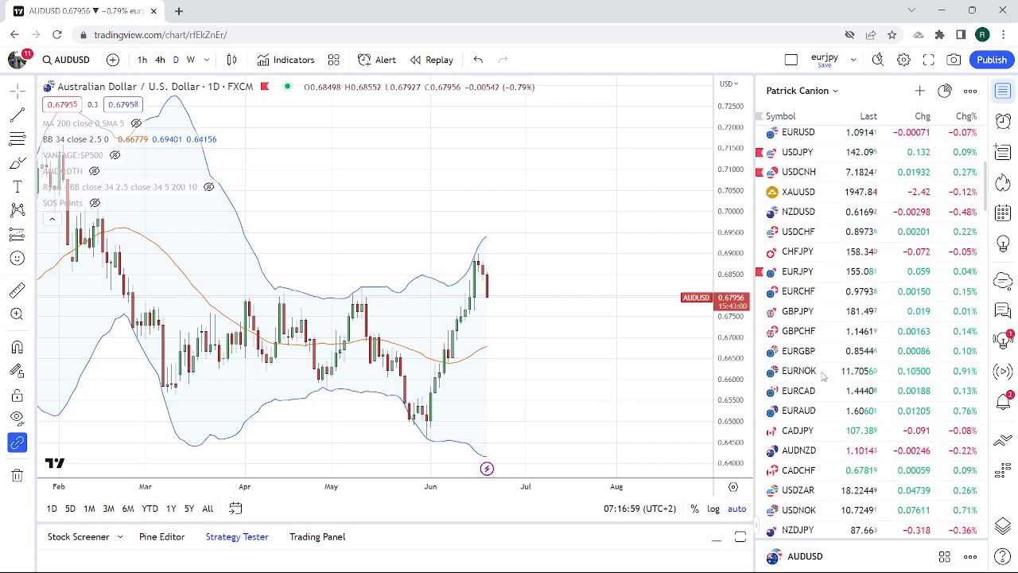
pyautogui.click(819, 410)
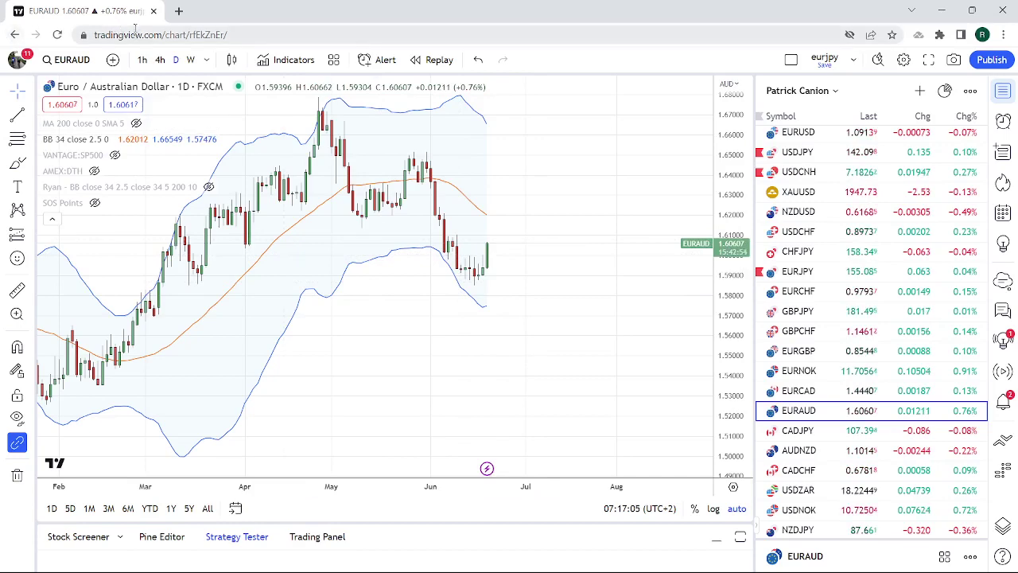
# Set EURAUD to 1h candles and zoom out to show about two weeks
pyautogui.click(142, 61)
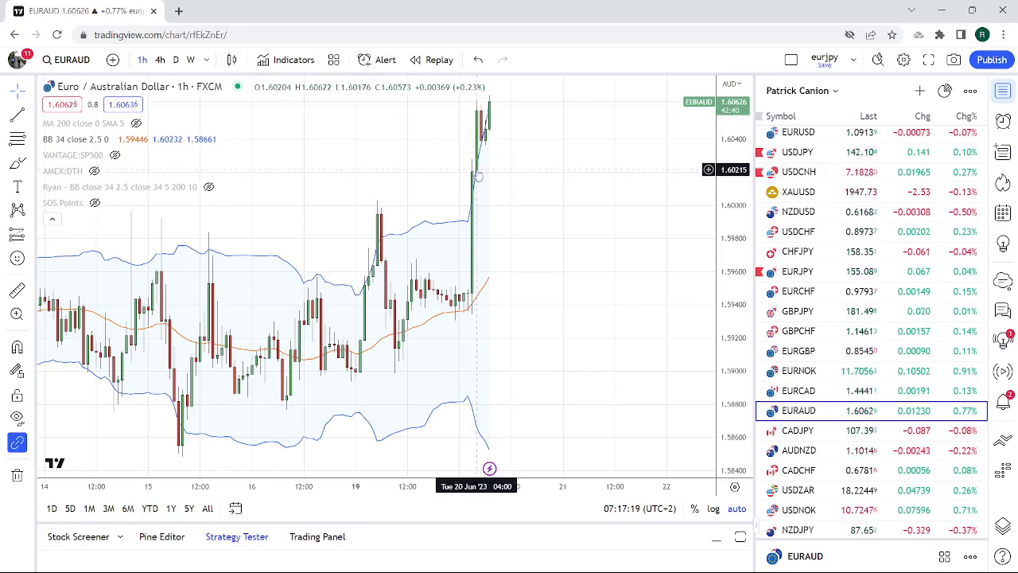
pyautogui.scroll(-1, 540, 208)
pyautogui.scroll(-1, 540, 208)
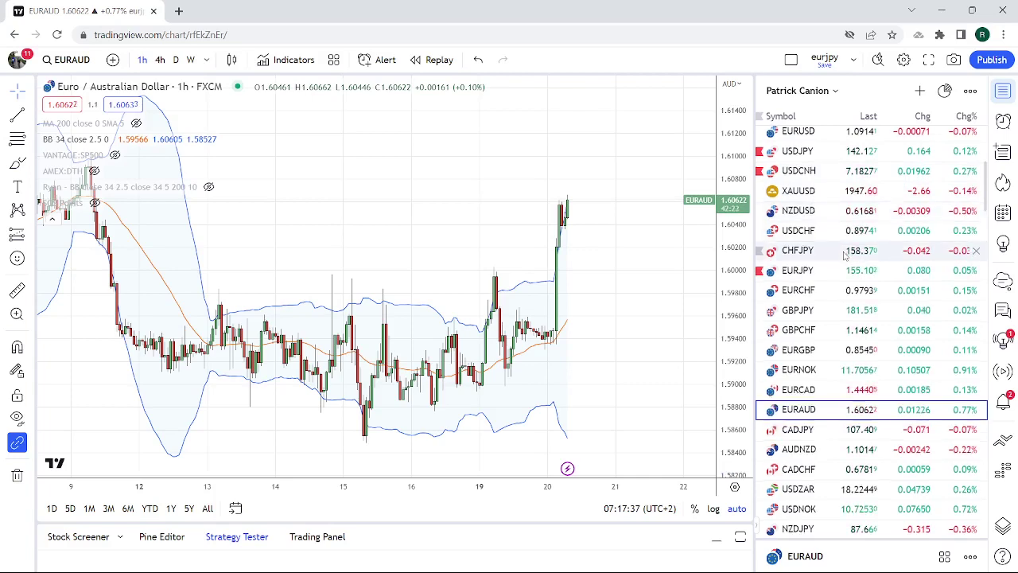
pyautogui.scroll(-5, 847, 253)
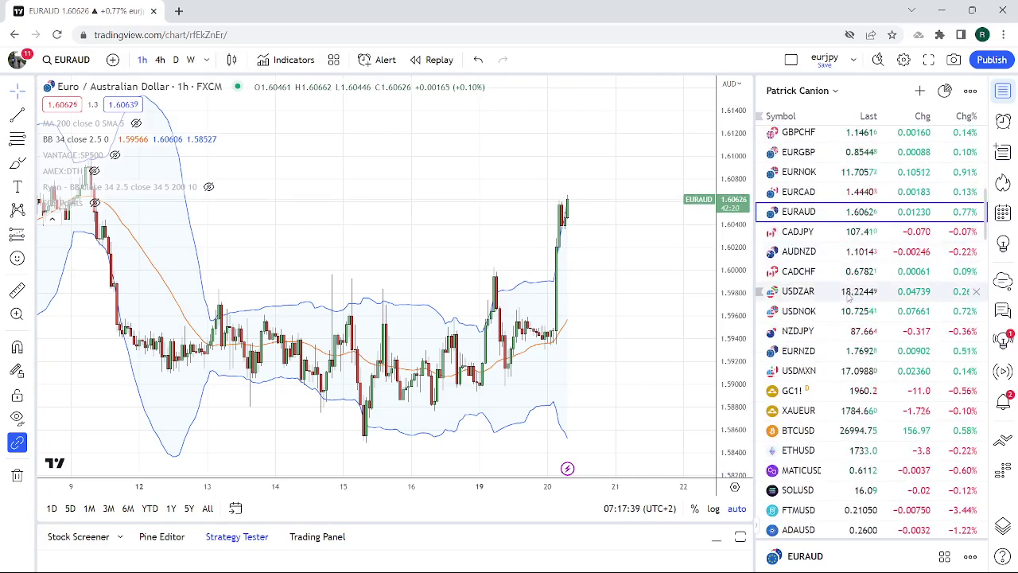
pyautogui.scroll(7, 847, 296)
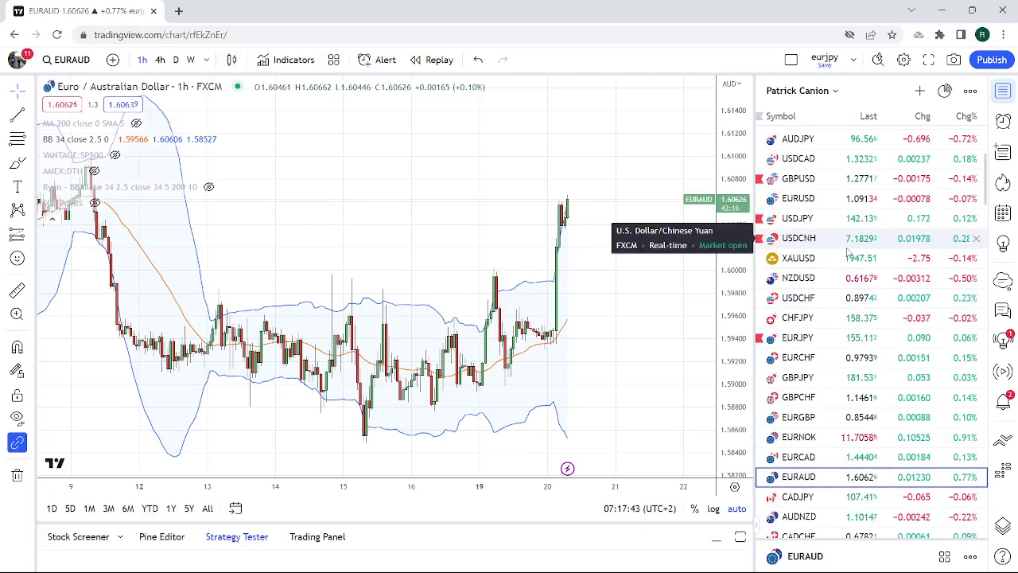
# Load USDCAD, check it on the 1D interval, then return to 1h candles
pyautogui.click(804, 158)
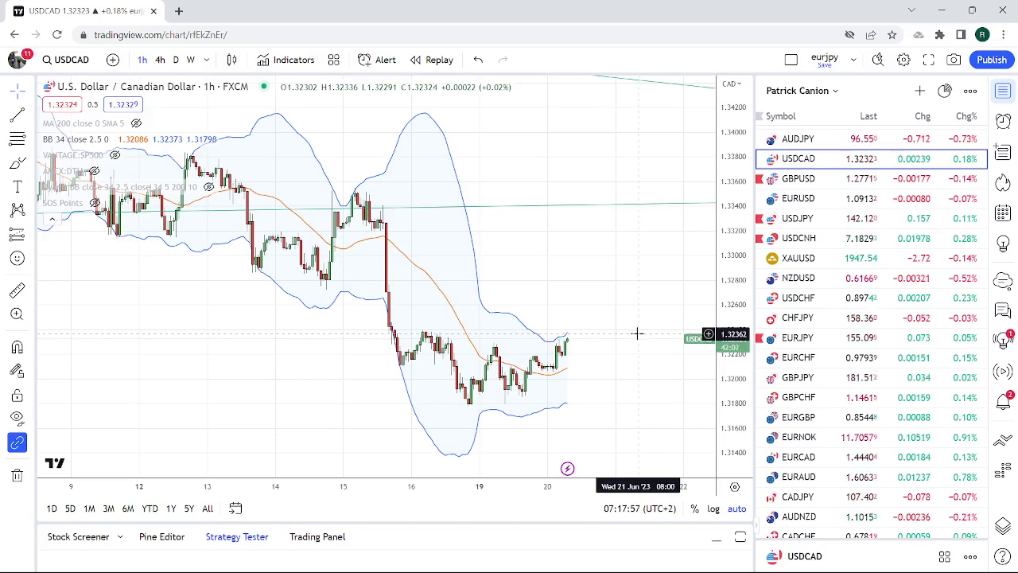
pyautogui.write('1D')
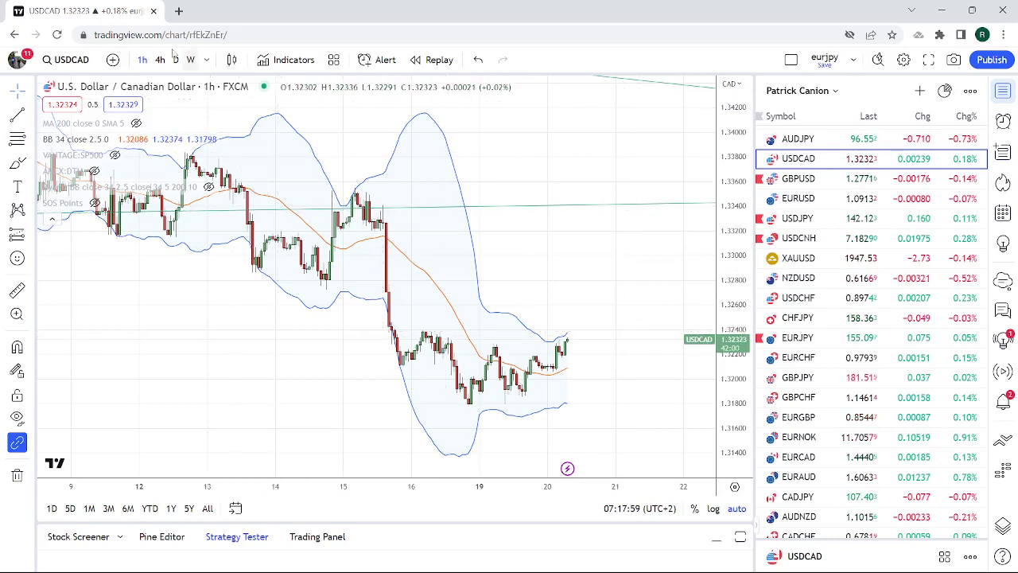
pyautogui.press('Return')
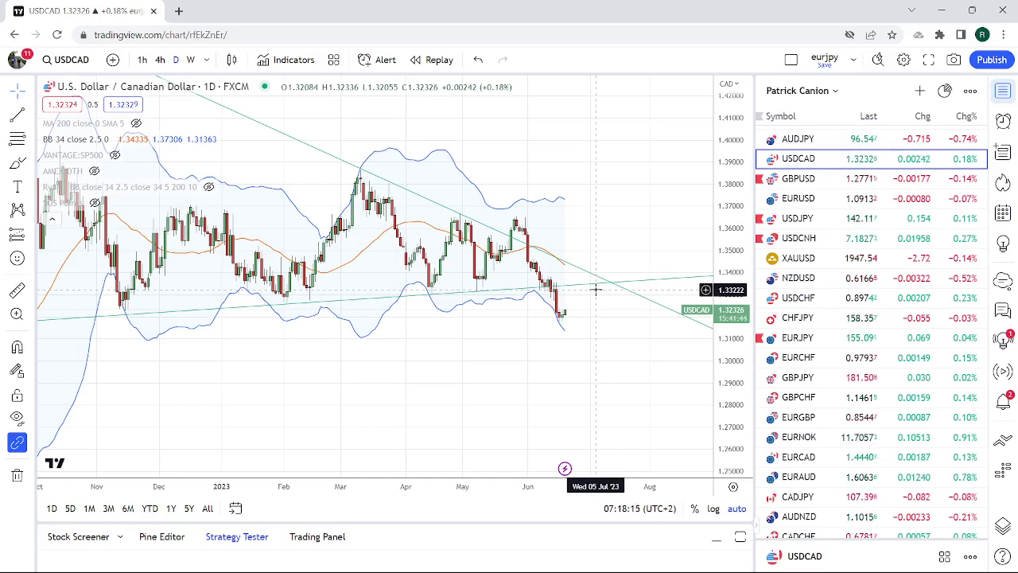
pyautogui.click(142, 59)
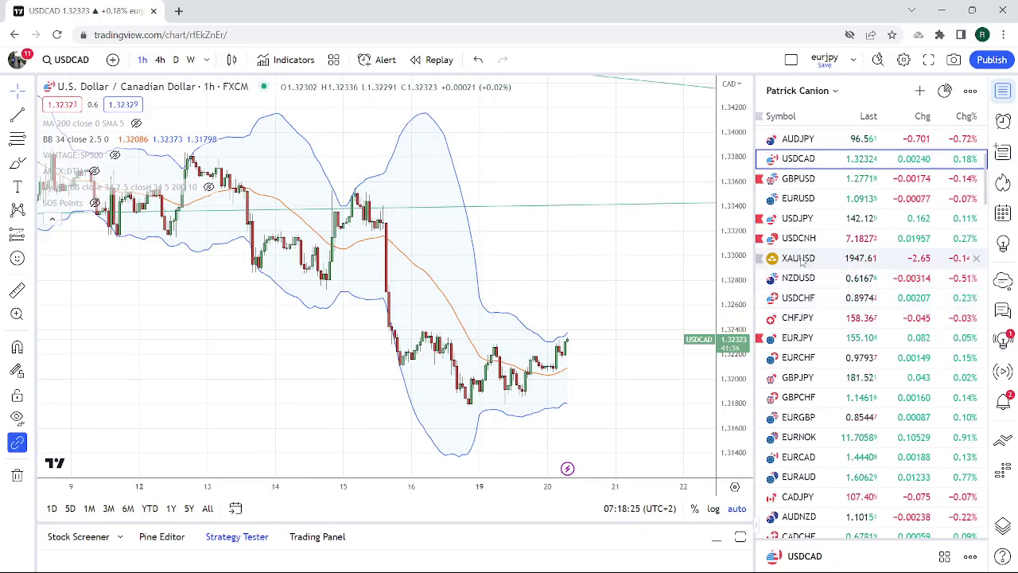
# Load gold XAUUSD from the watchlist on the 1-hour chart
pyautogui.click(855, 259)
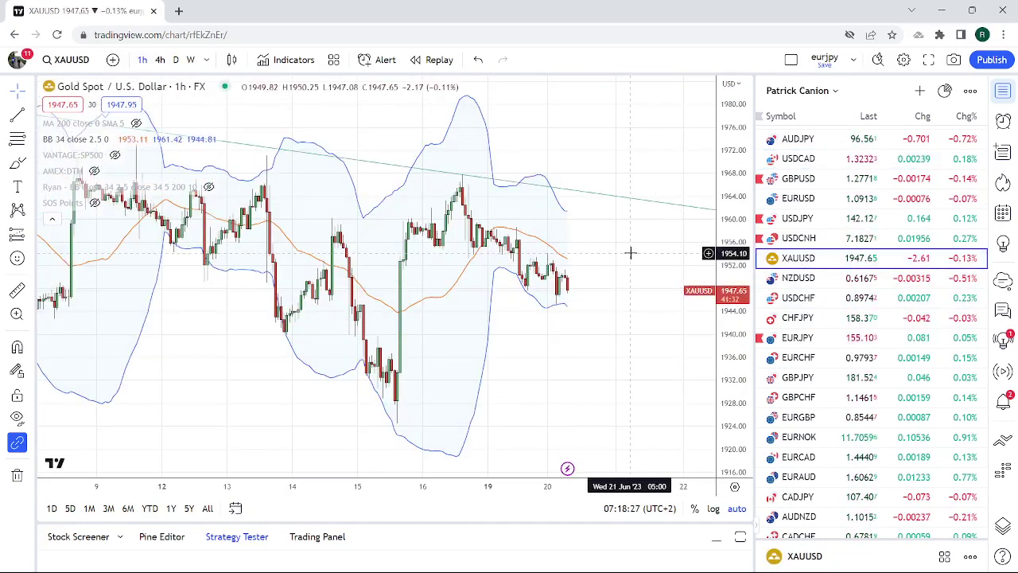
pyautogui.scroll(3, 630, 252)
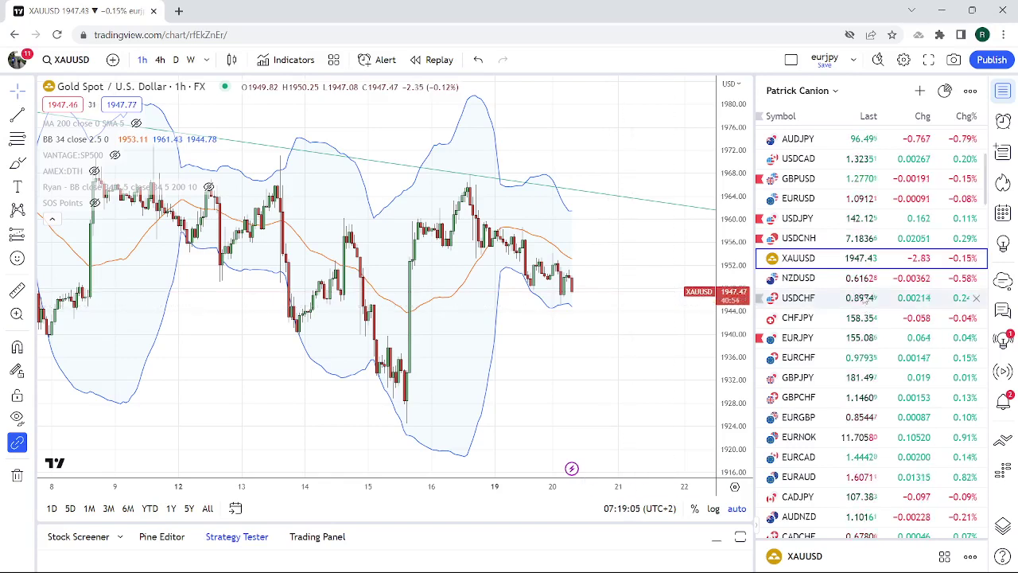
# Load the USDJPY 1h chart from the watchlist, then scroll the watchlist down
pyautogui.click(811, 220)
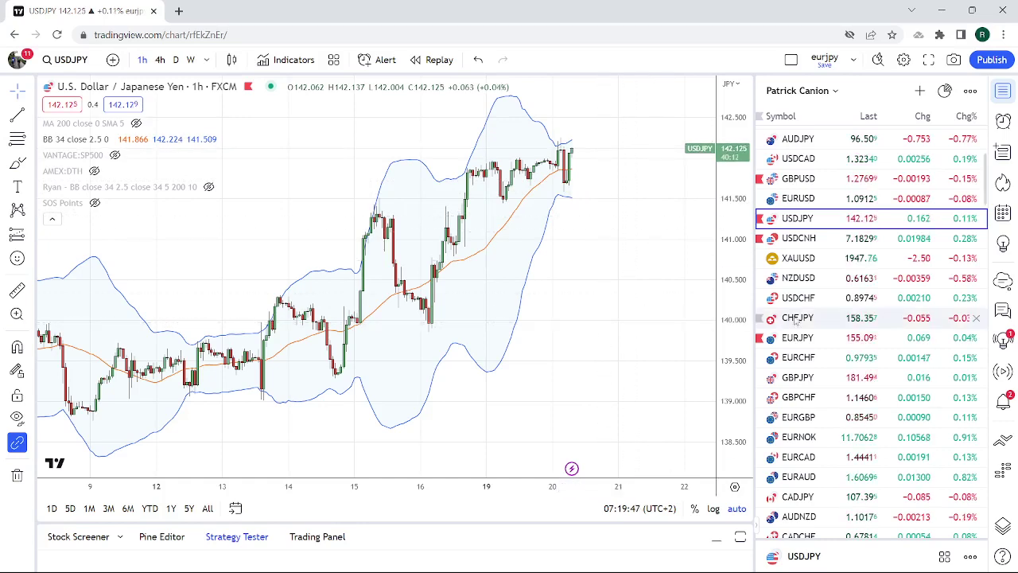
pyautogui.scroll(-3, 859, 365)
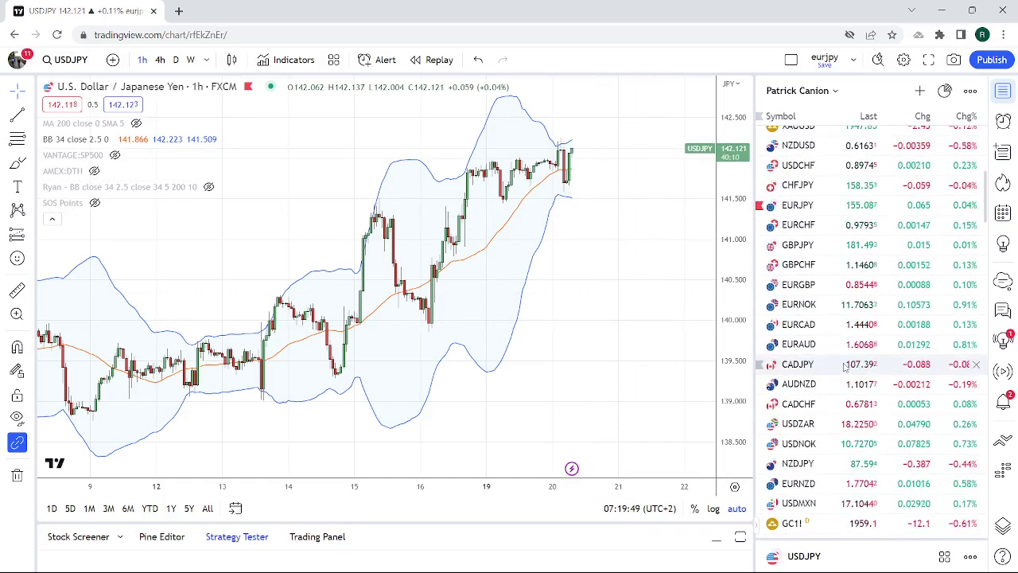
# Load EURCHF from the watchlist and set the chart to the D daily interval
pyautogui.click(798, 226)
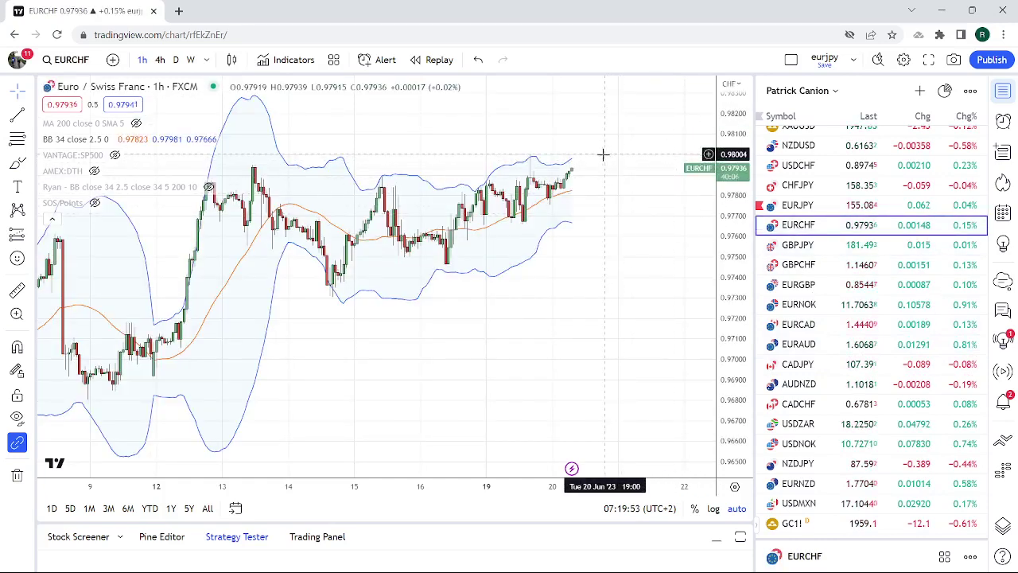
pyautogui.click(176, 60)
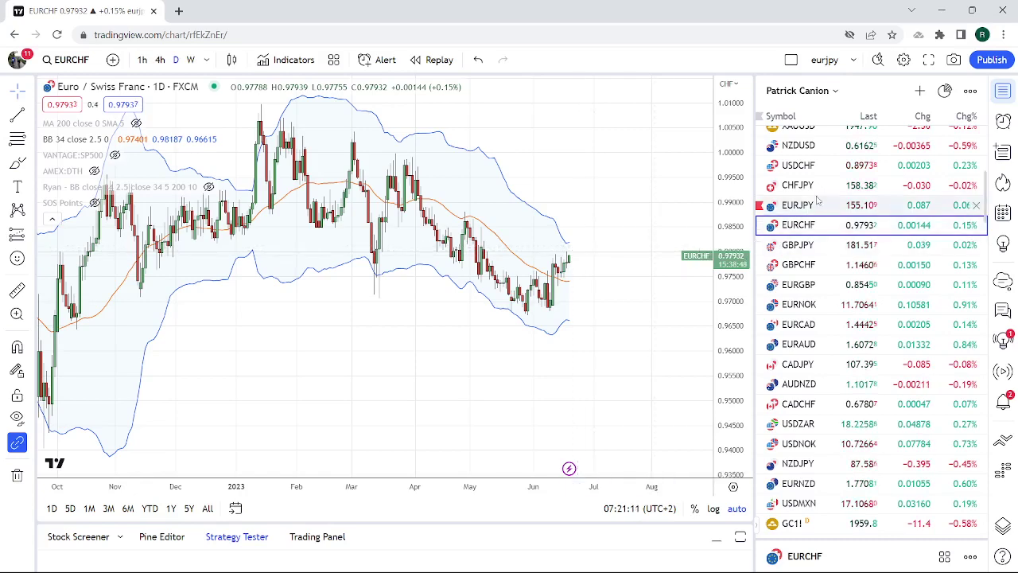
# View the daily USDCHF and CHFJPY charts, then switch CHFJPY to weekly and zoom
pyautogui.click(807, 168)
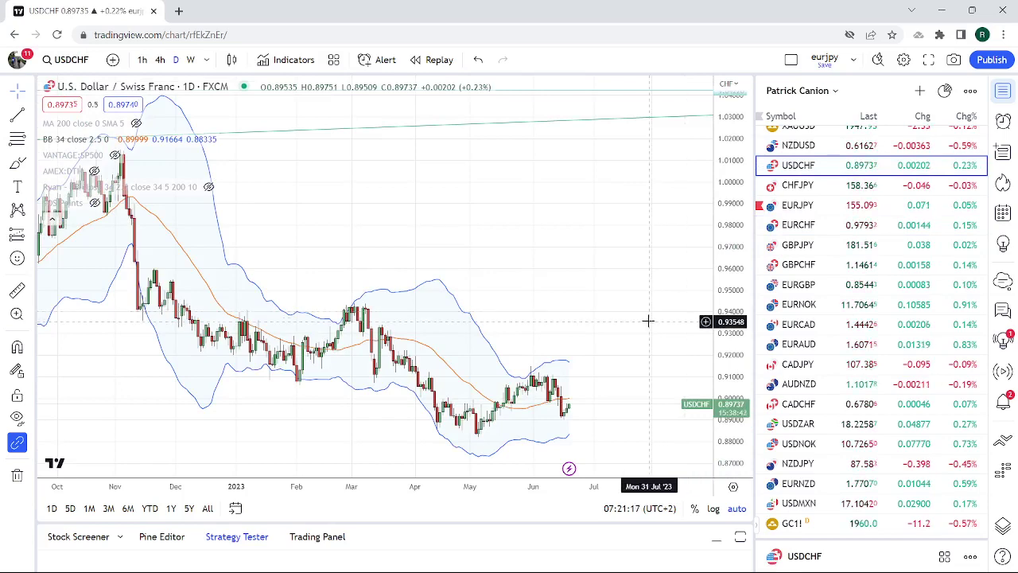
pyautogui.click(815, 186)
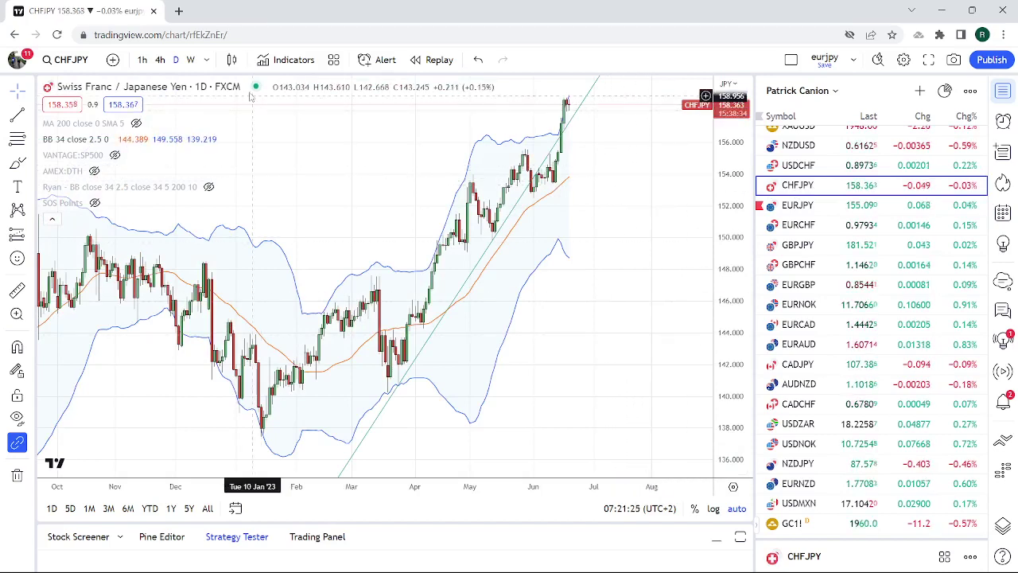
pyautogui.click(190, 60)
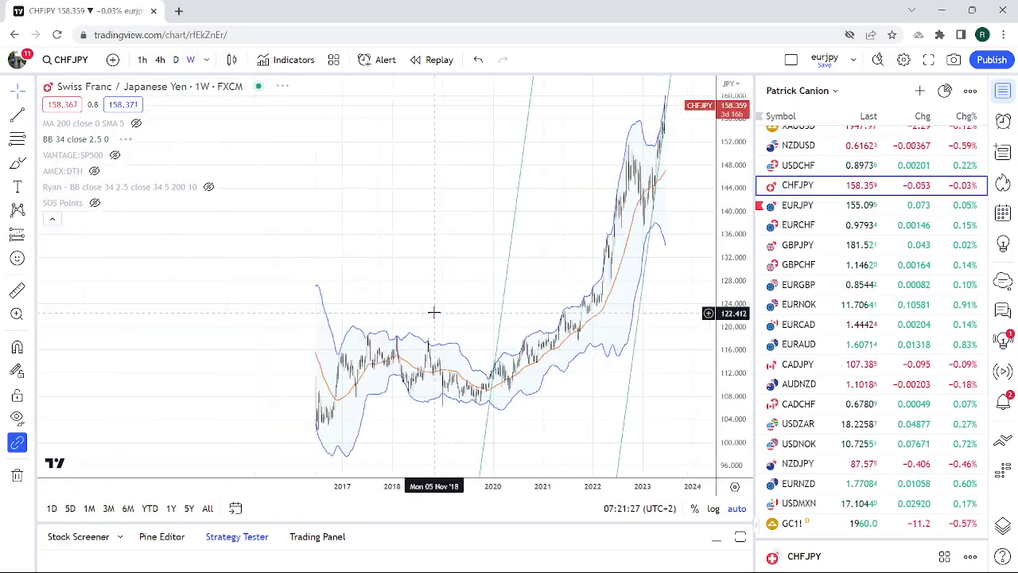
pyautogui.scroll(-10, 434, 312)
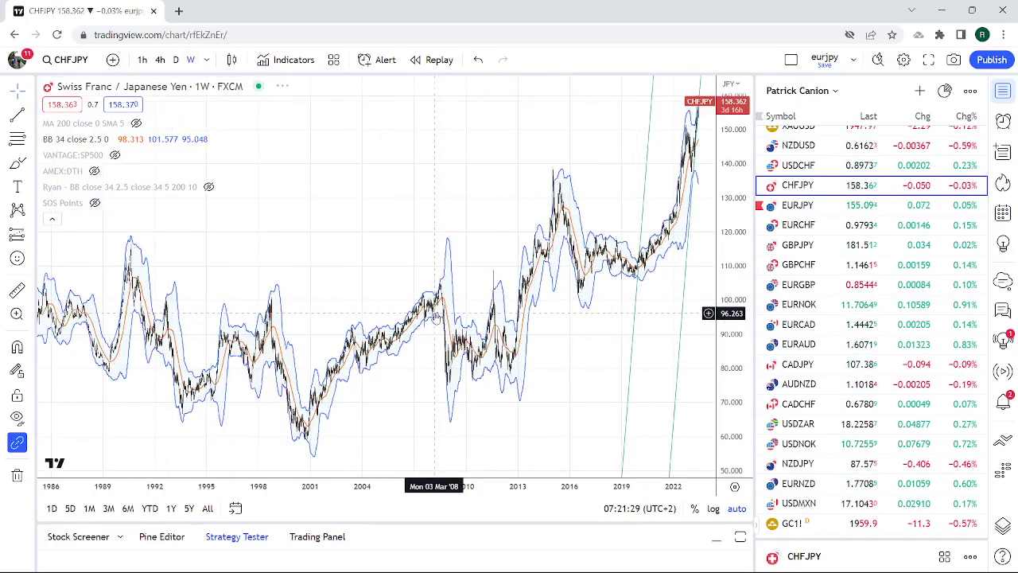
pyautogui.scroll(10, 433, 313)
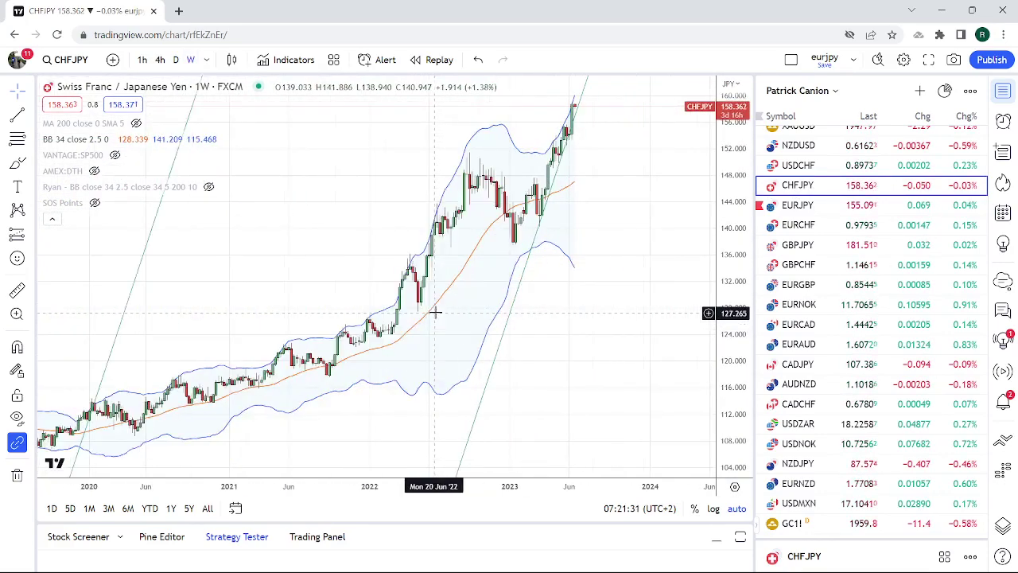
pyautogui.scroll(3, 434, 312)
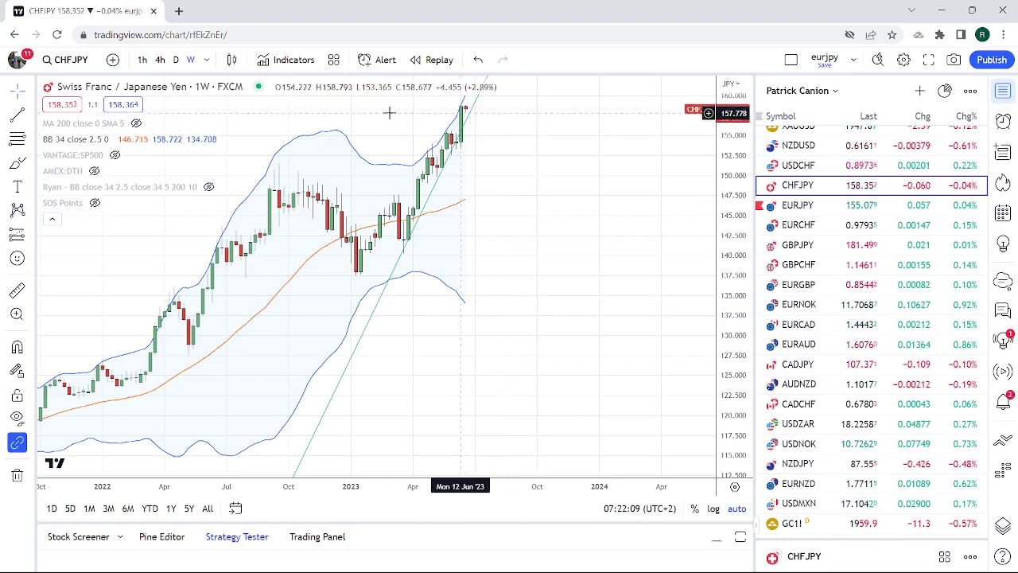
# Change the CHFJPY chart to 1-hour candles and browse the watchlist
pyautogui.click(143, 60)
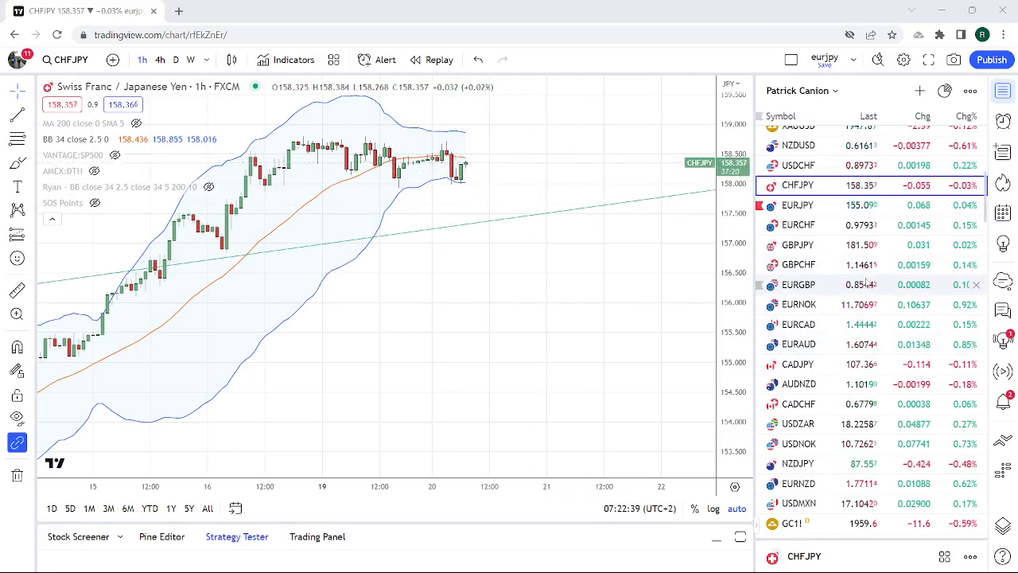
pyautogui.scroll(-3, 867, 284)
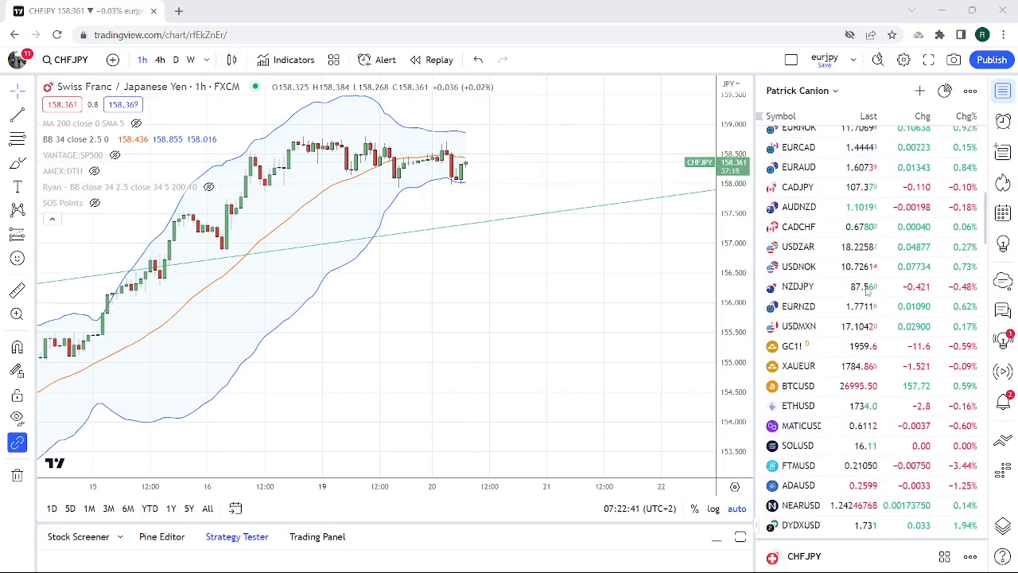
pyautogui.scroll(-1, 867, 290)
pyautogui.scroll(3, 866, 316)
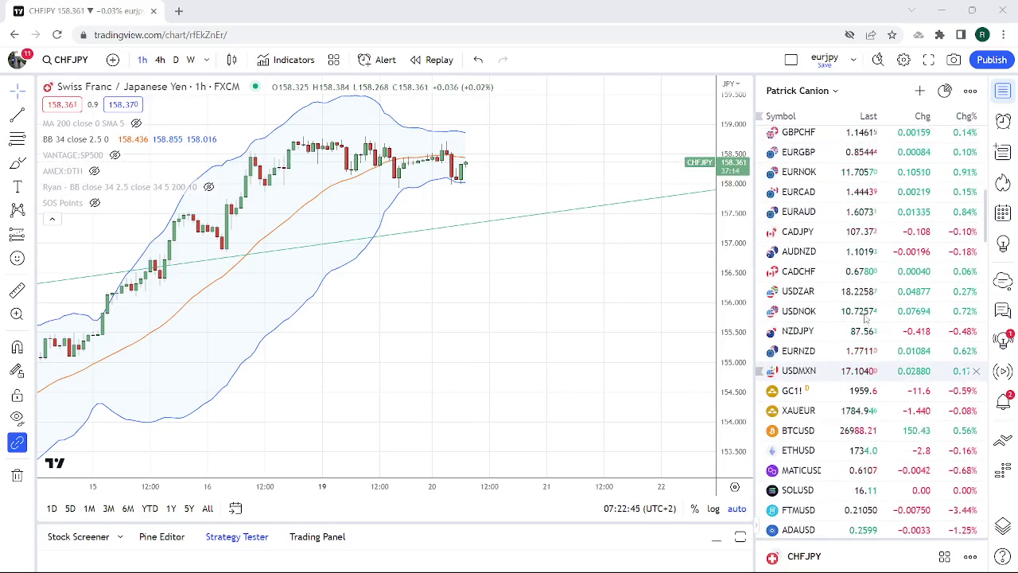
# Load the EURNZD 1-hour chart with Bollinger Bands and zoom out and back in
pyautogui.click(809, 353)
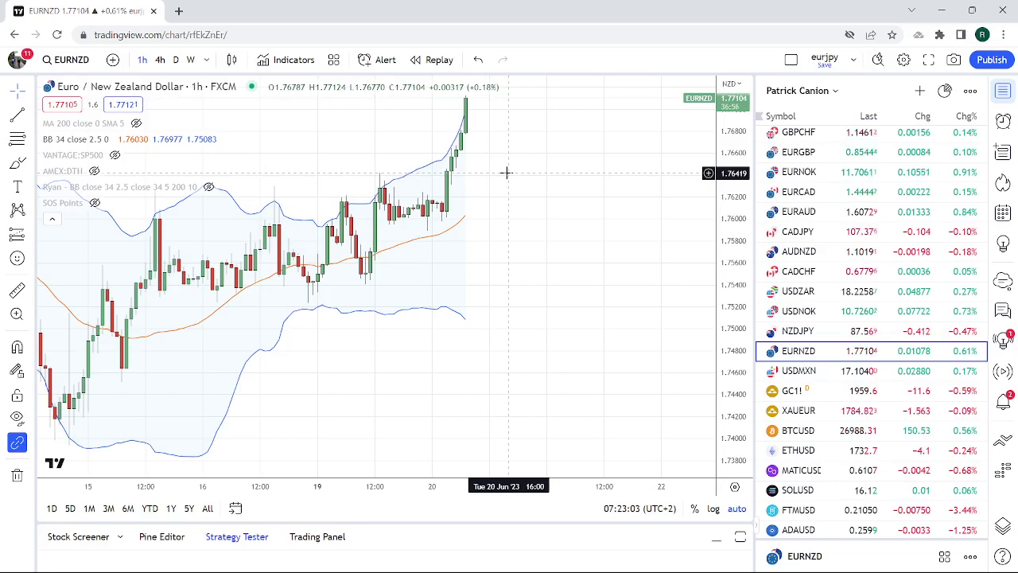
pyautogui.scroll(-3, 469, 207)
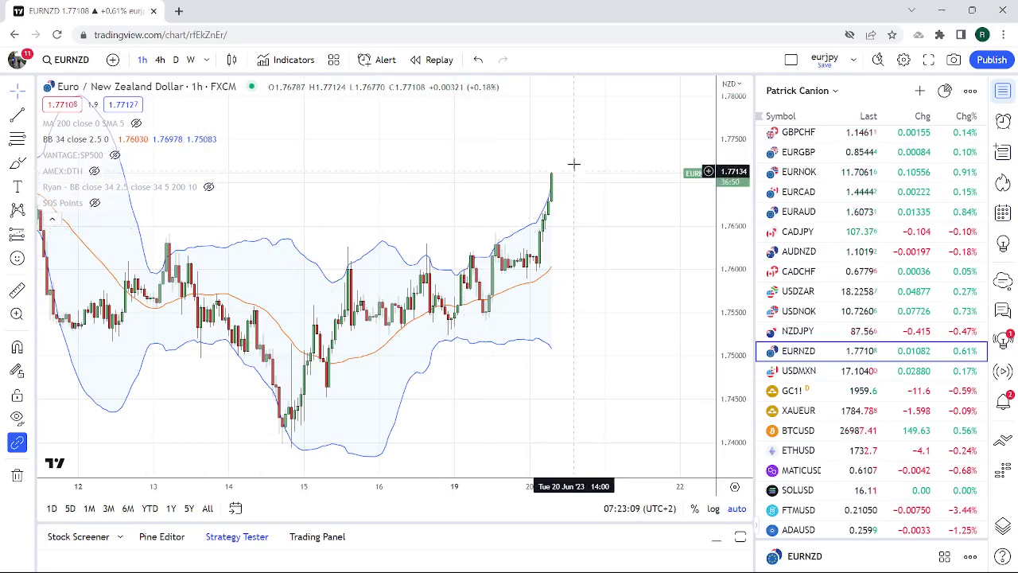
pyautogui.scroll(-5, 587, 233)
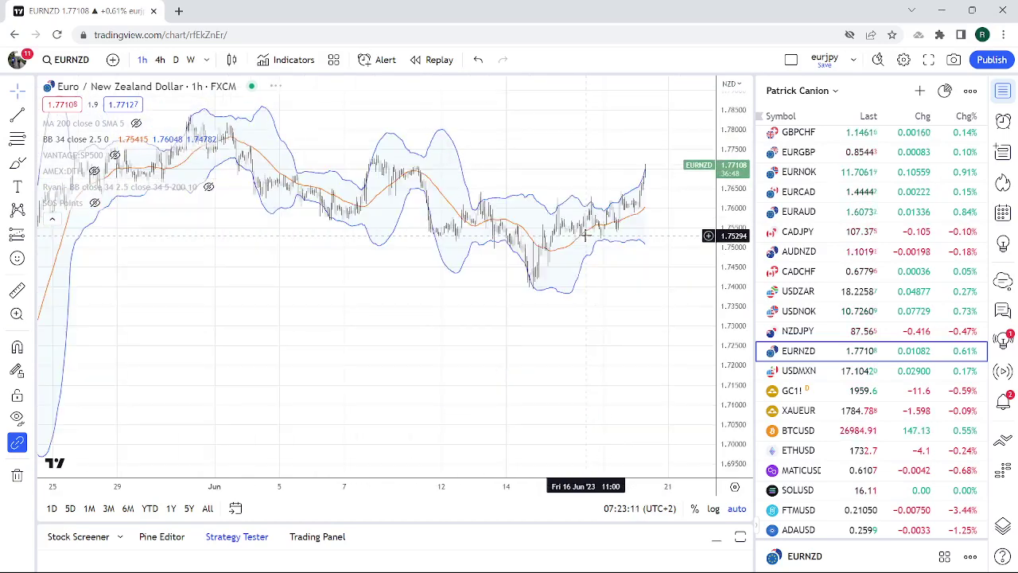
pyautogui.scroll(-3, 586, 235)
pyautogui.scroll(4, 586, 235)
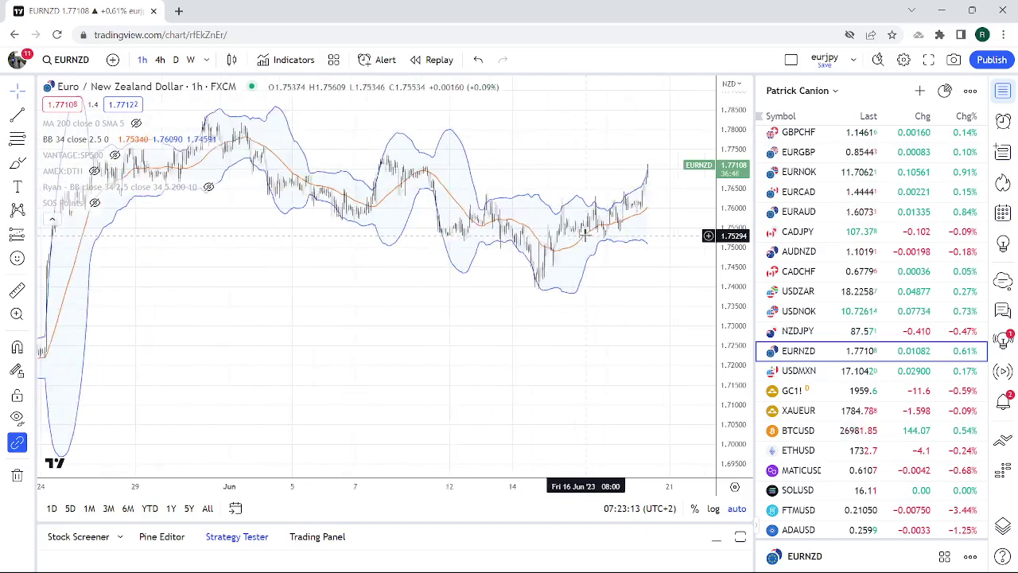
pyautogui.scroll(3, 586, 236)
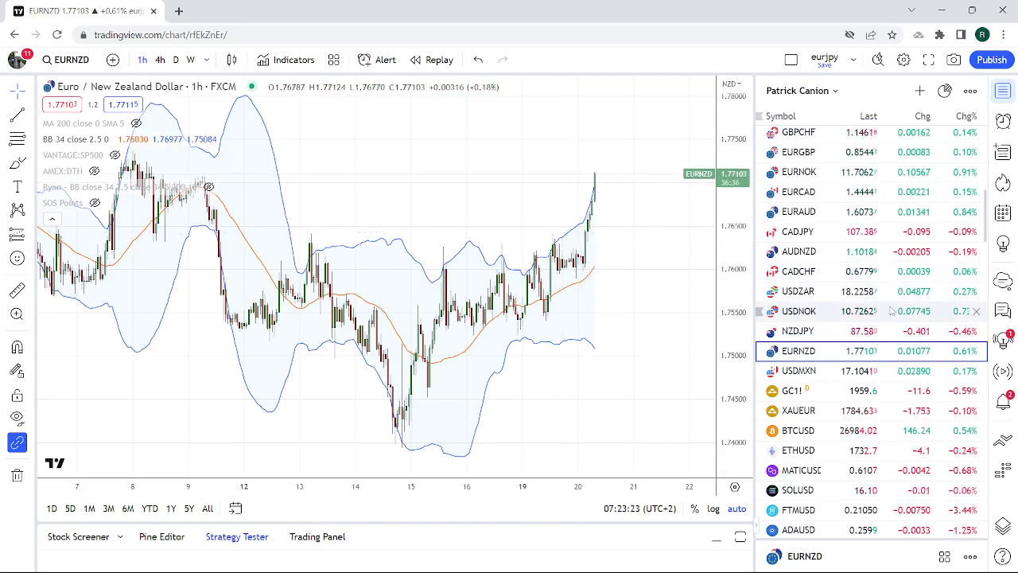
pyautogui.scroll(3, 891, 310)
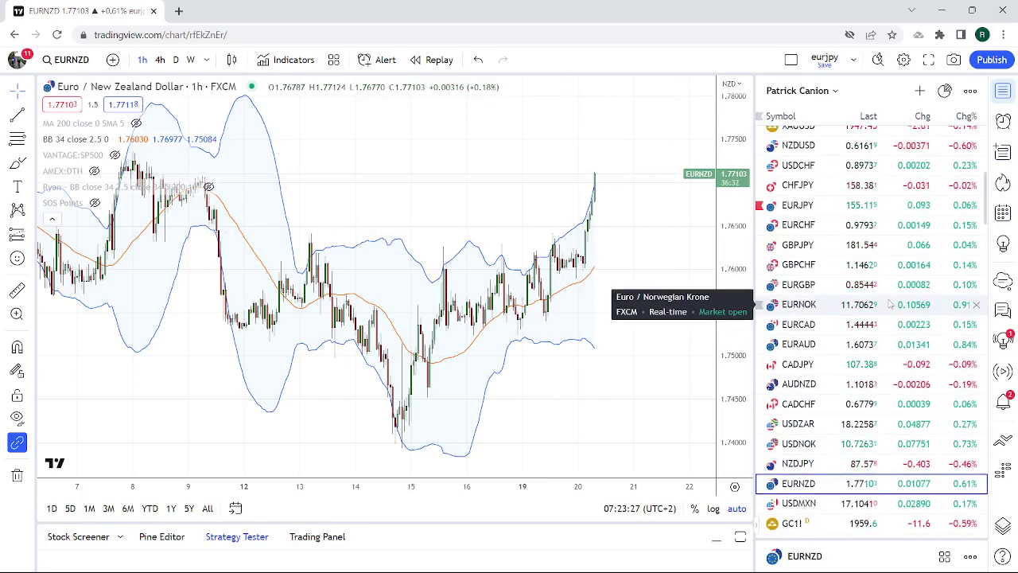
pyautogui.scroll(3, 891, 304)
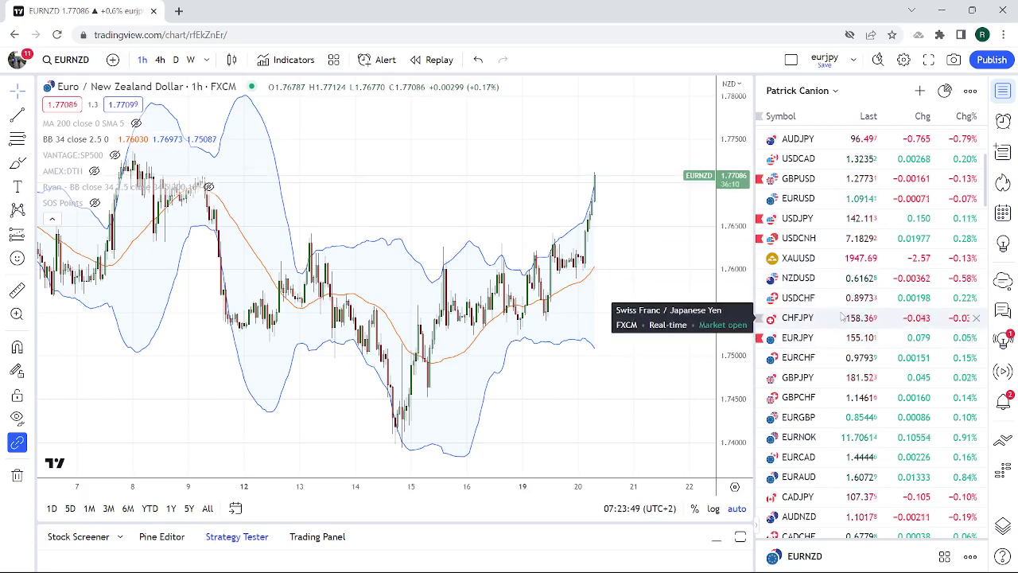
pyautogui.scroll(2, 843, 320)
pyautogui.scroll(4, 853, 341)
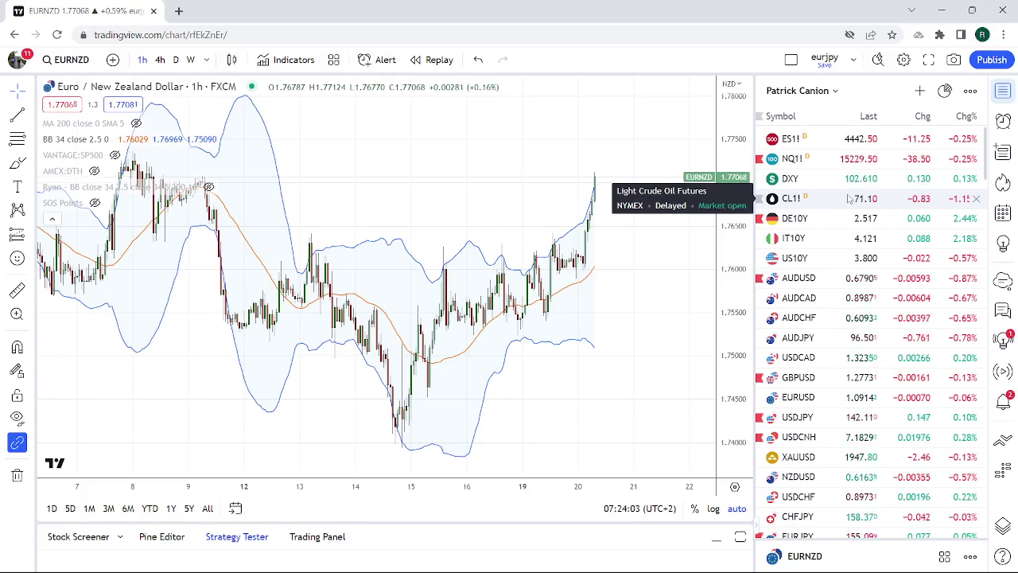
pyautogui.scroll(-3, 873, 216)
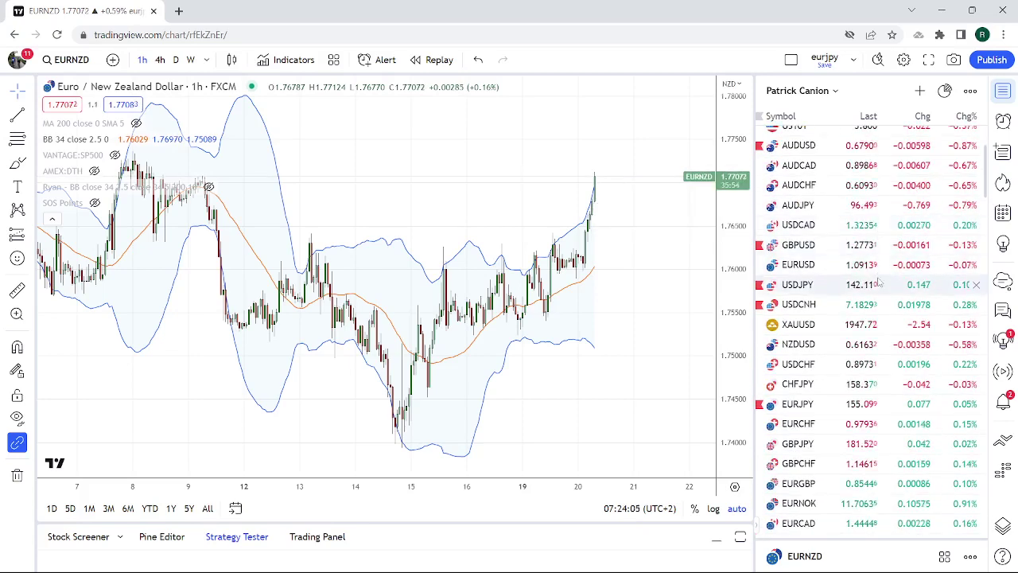
pyautogui.scroll(2, 877, 316)
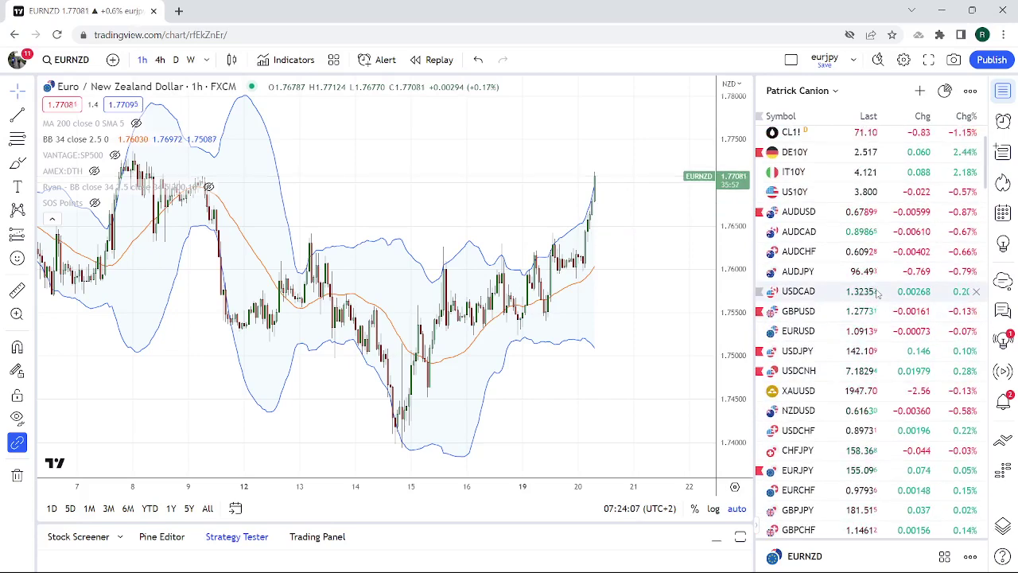